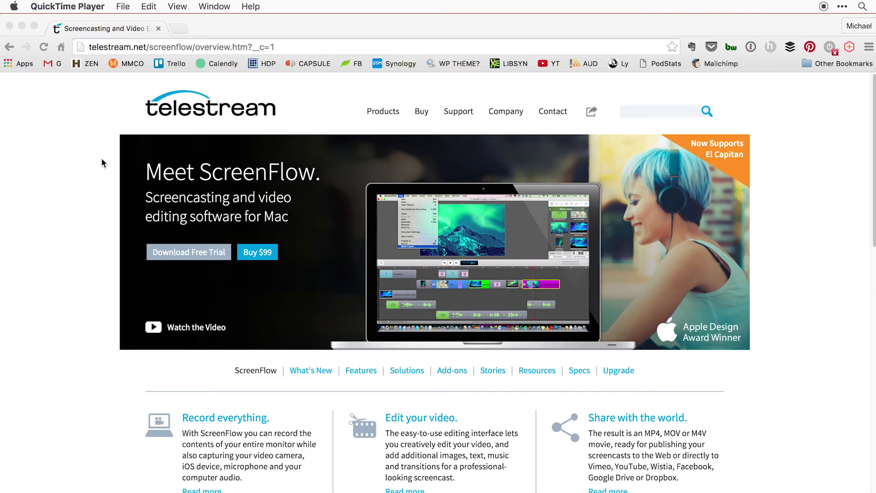
# Hide Chrome and open ScreenFlow's new recording setup from its menu-bar icon.
pyautogui.doubleClick(372, 19)
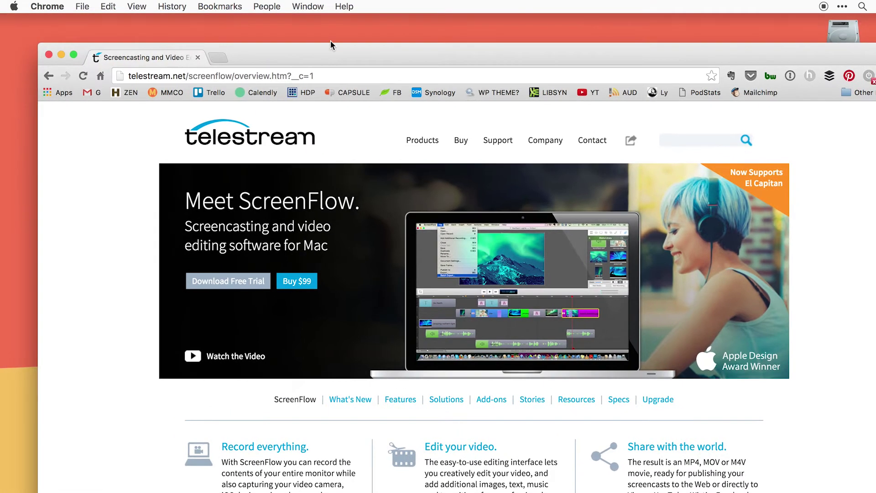
pyautogui.click(50, 50)
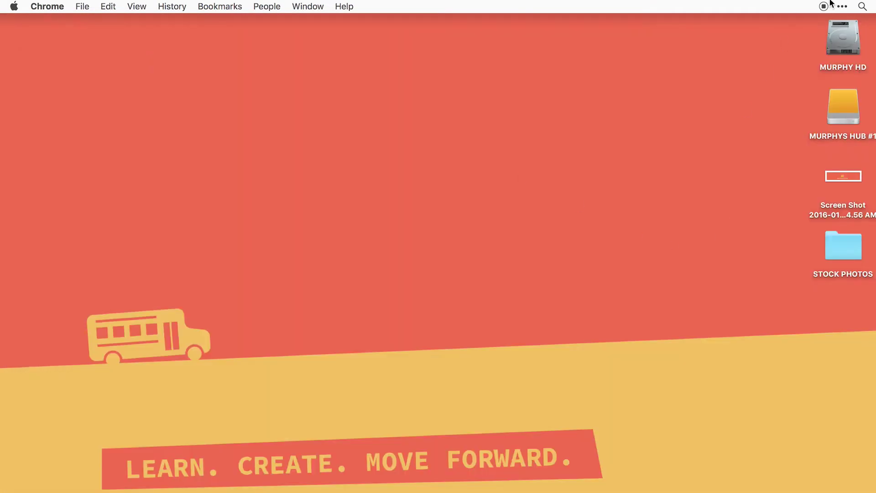
pyautogui.click(842, 6)
pyautogui.click(538, 21)
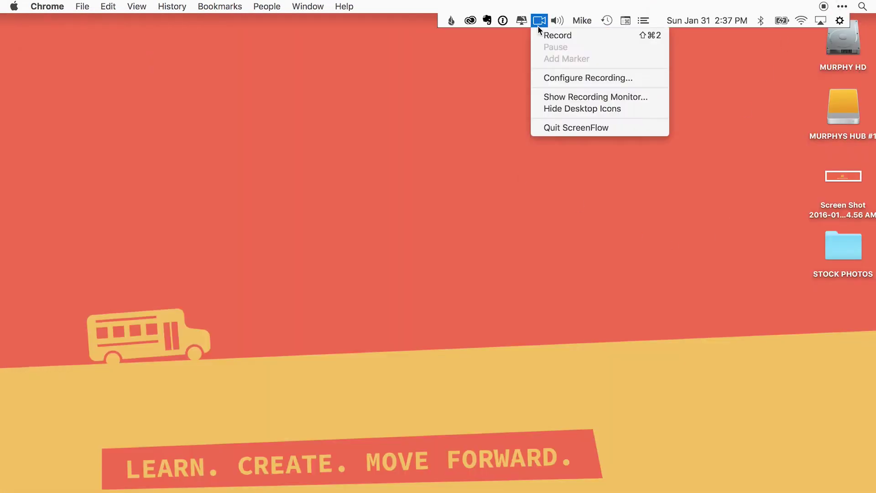
pyautogui.click(562, 77)
# Look at the Welcome page, return to New Recording options, then close the recorder window.
pyautogui.click(325, 113)
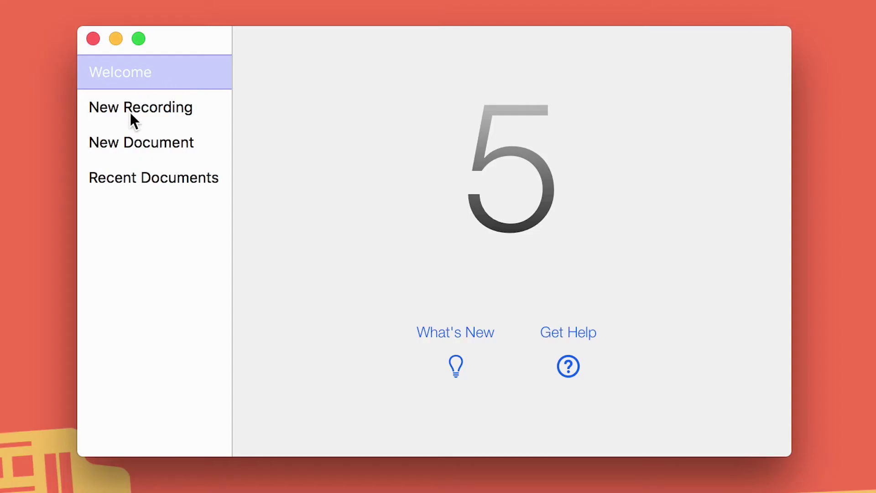
pyautogui.click(142, 107)
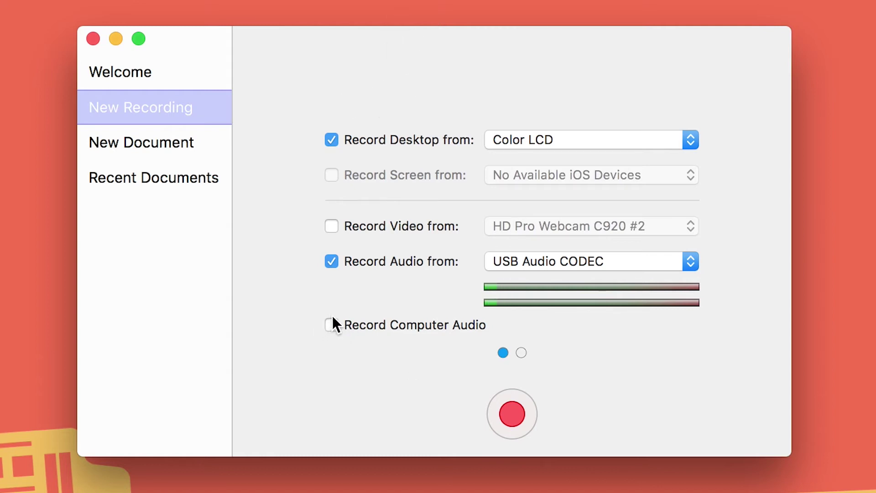
pyautogui.click(93, 39)
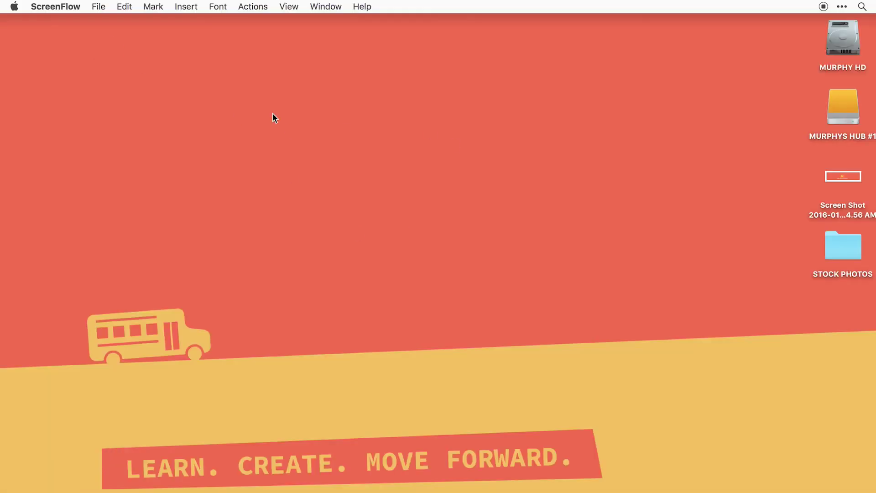
# Reopen ScreenFlow's new recording setup from the menu-bar icon.
pyautogui.click(841, 7)
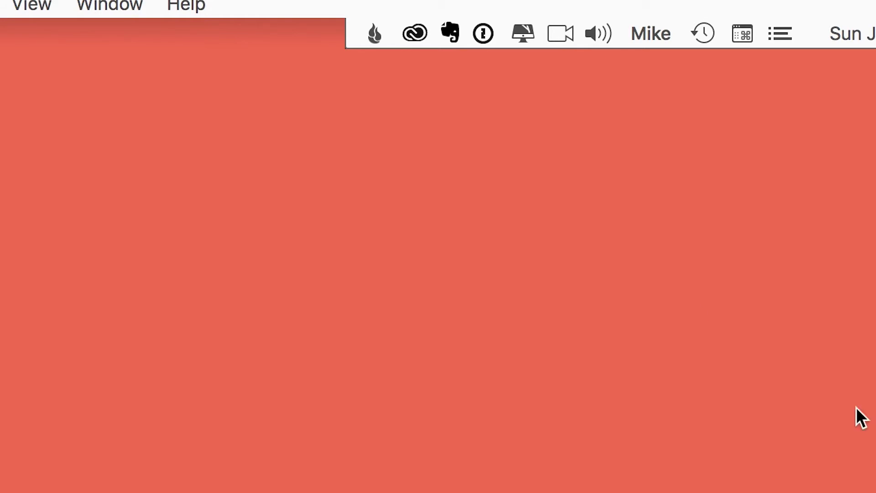
pyautogui.click(559, 29)
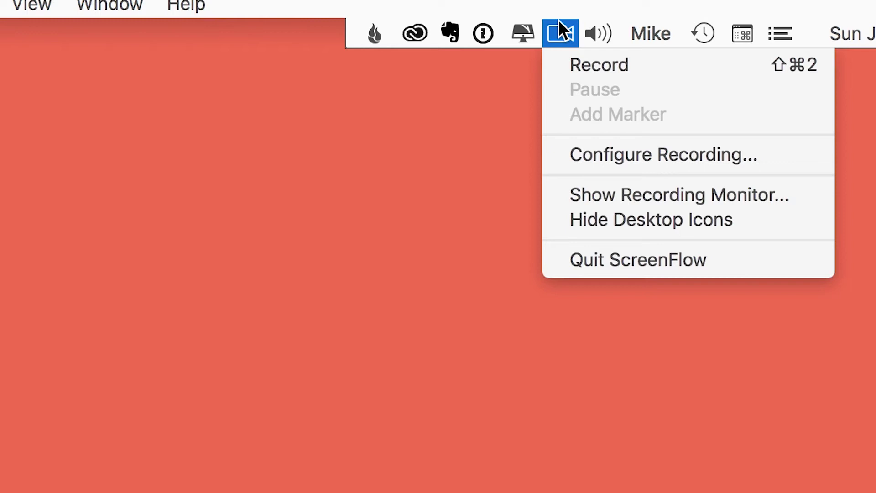
pyautogui.click(595, 155)
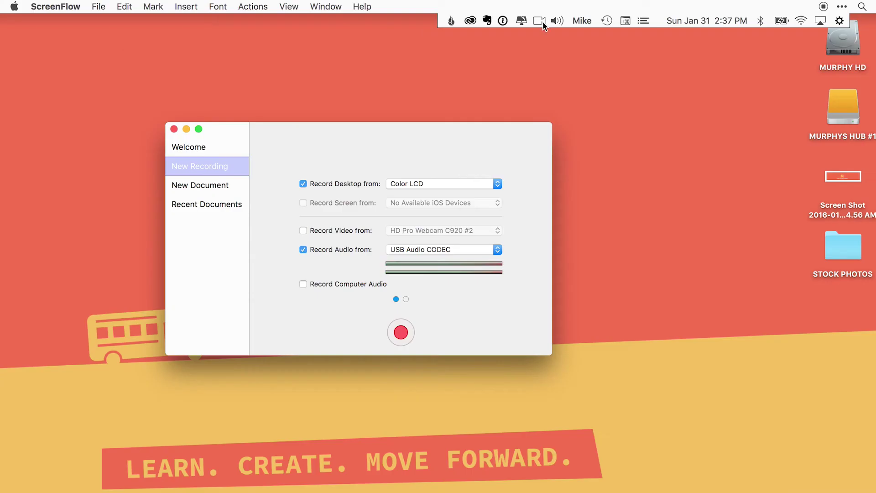
# Choose Hide Desktop Icons from the ScreenFlow menu, then bring back the New Recording window.
pyautogui.click(539, 21)
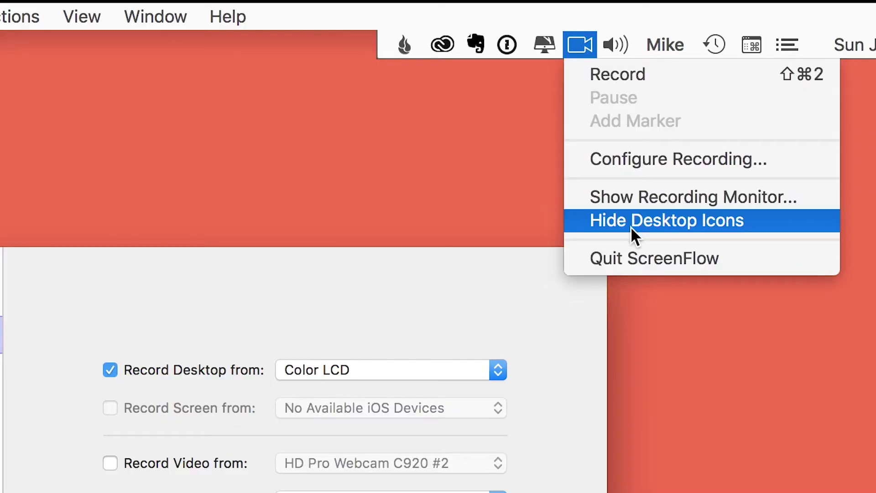
pyautogui.click(631, 225)
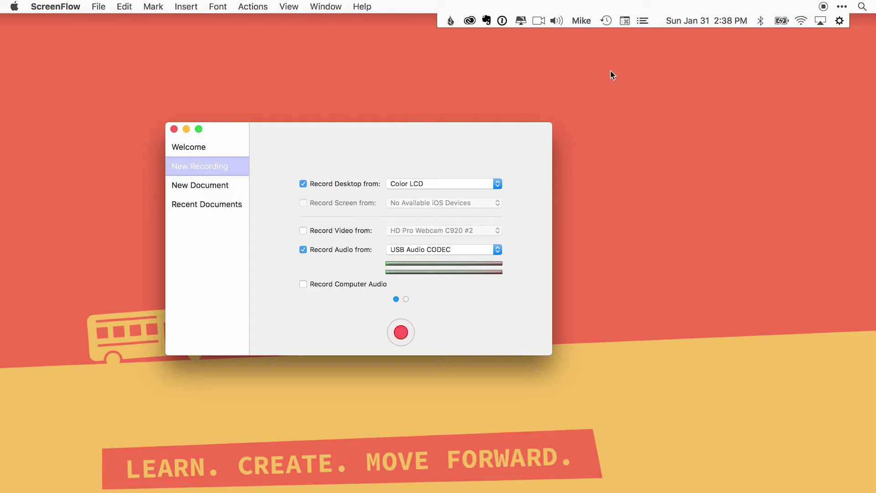
pyautogui.click(538, 20)
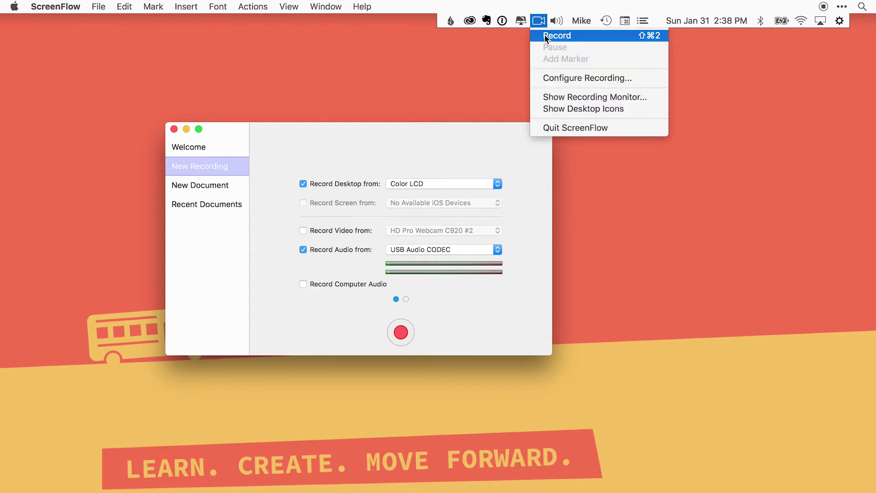
pyautogui.click(569, 38)
pyautogui.click(571, 39)
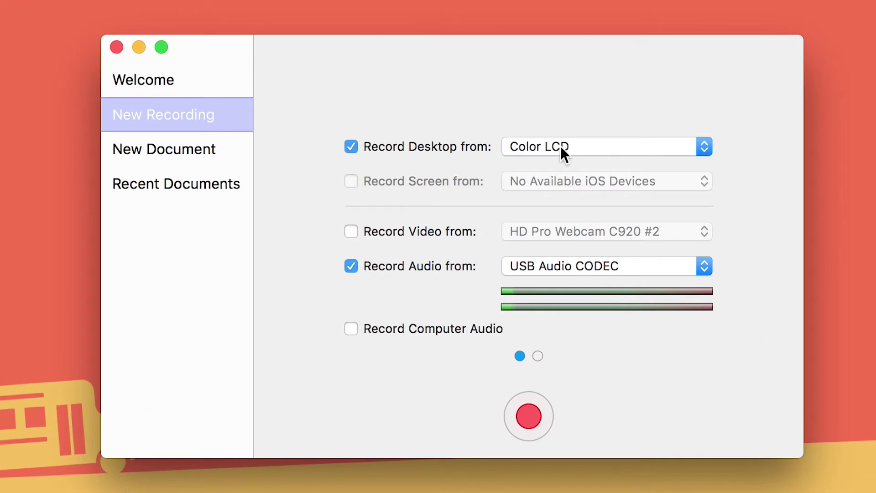
# Keep Color LCD as the display and enable HD Pro Webcam C920 #2 recording at 1920 x 1080.
pyautogui.click(441, 182)
pyautogui.click(444, 180)
pyautogui.click(368, 229)
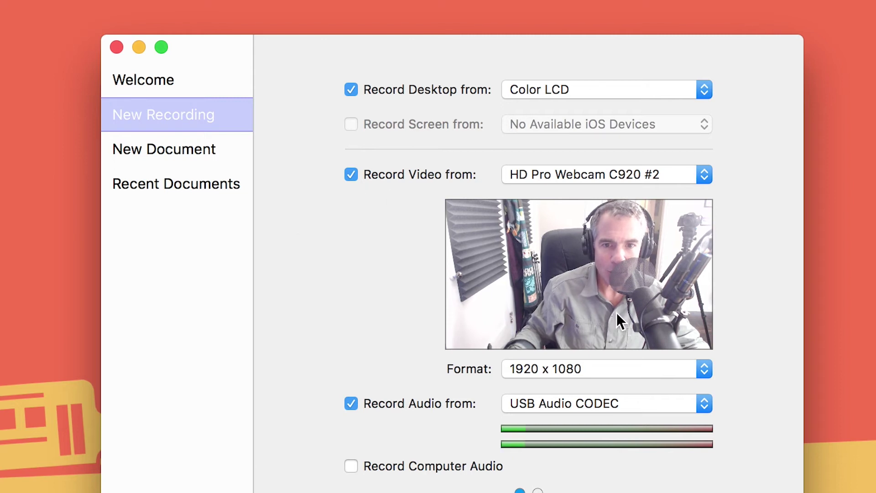
pyautogui.click(632, 367)
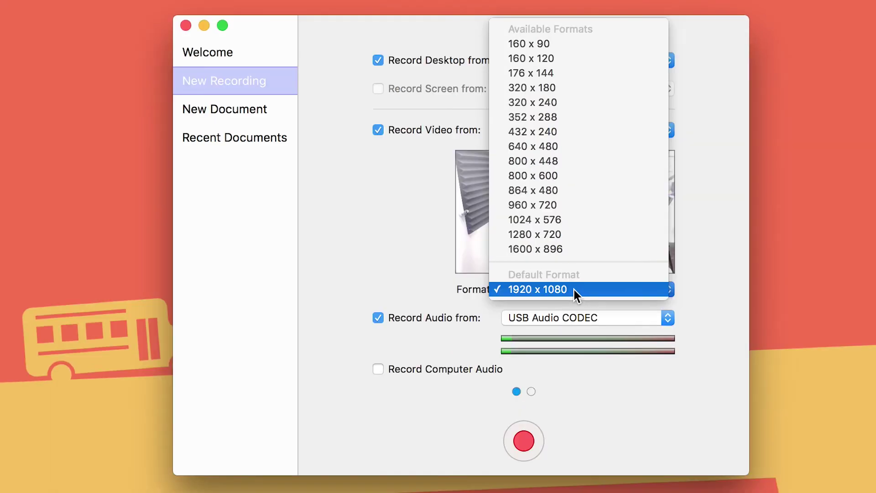
pyautogui.click(590, 369)
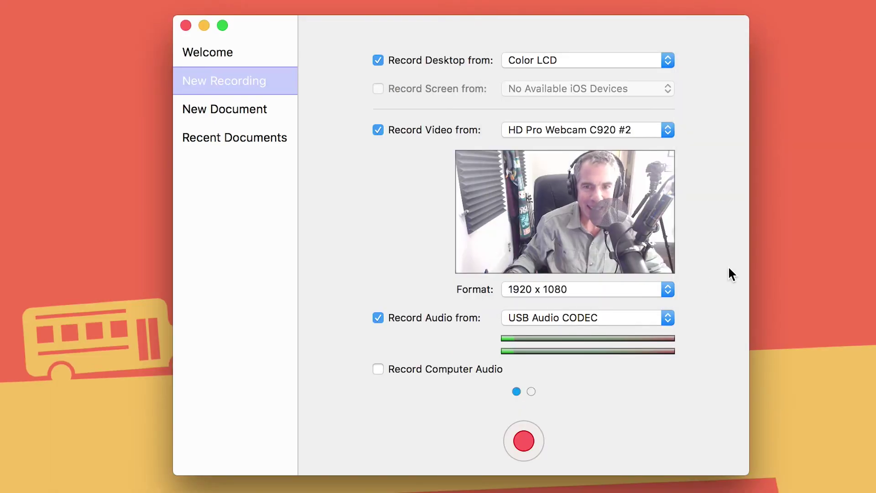
# Uncheck webcam recording and keep USB Audio CODEC as the audio source.
pyautogui.click(378, 130)
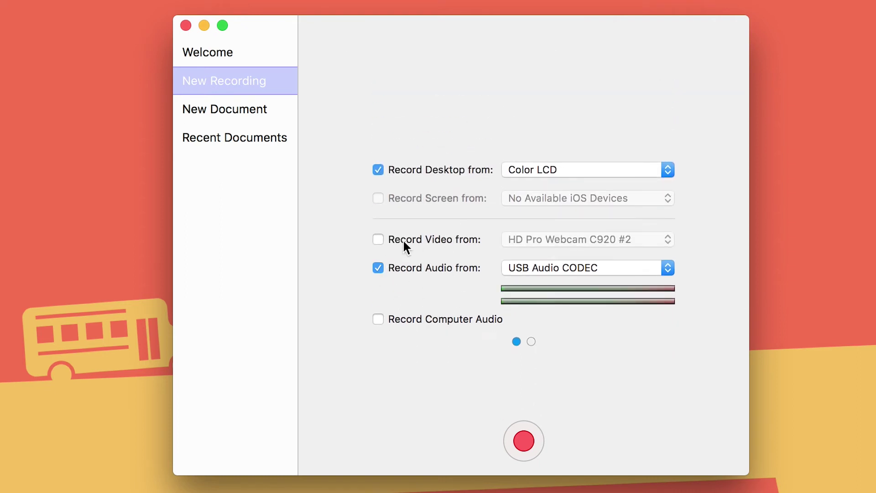
pyautogui.click(608, 268)
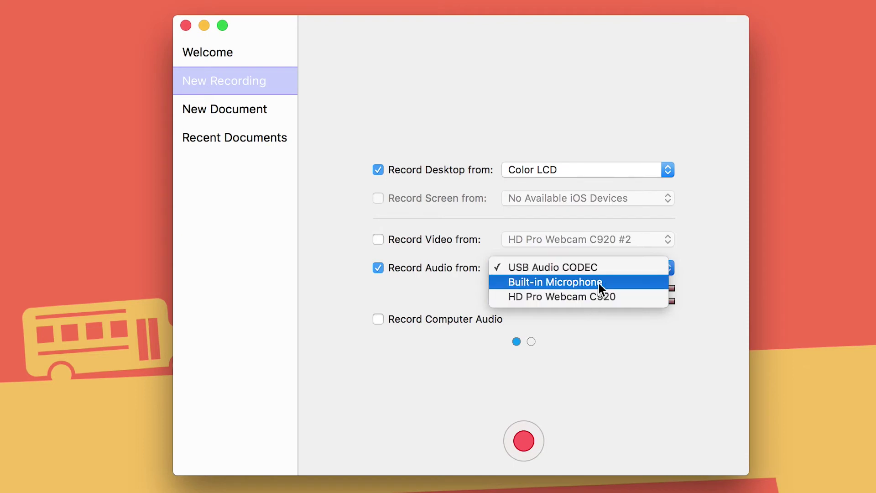
pyautogui.click(606, 265)
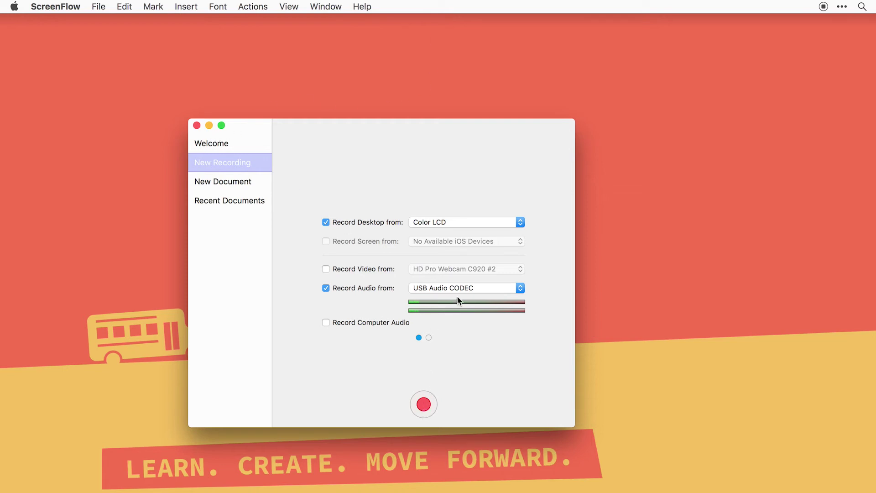
# Show the desktop icons again, start recording with Shift-Cmd-2, and drag the recorder window down.
pyautogui.click(841, 6)
pyautogui.click(538, 21)
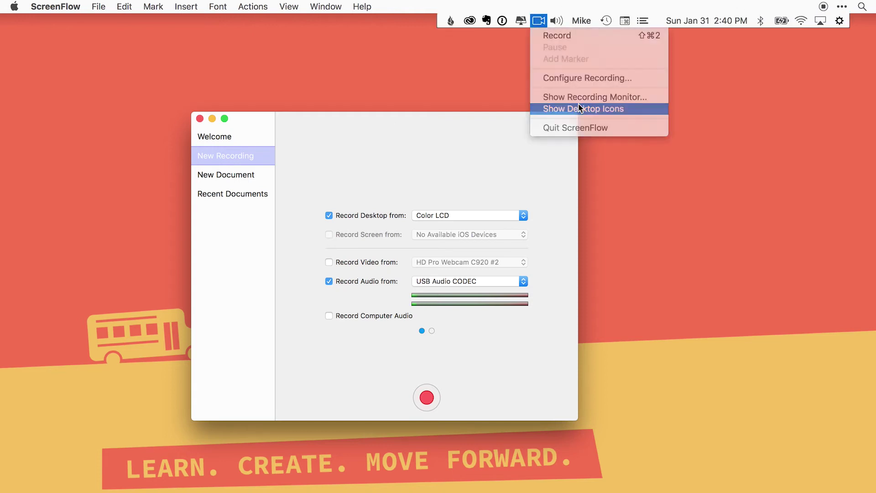
pyautogui.click(562, 109)
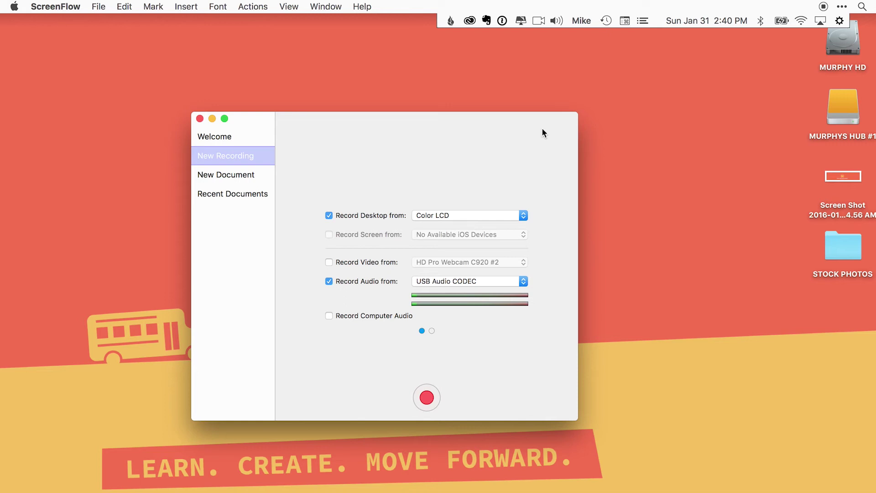
pyautogui.press('shift+super+2')
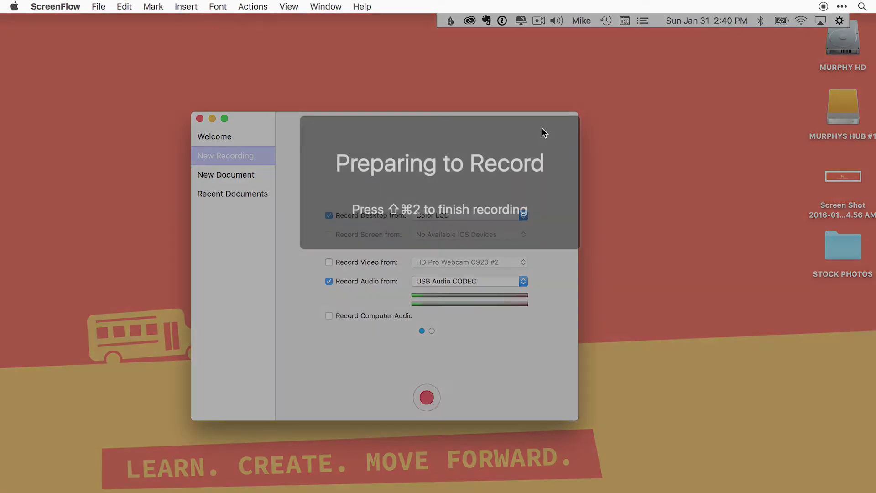
pyautogui.moveTo(268, 116); pyautogui.dragTo(336, 365)
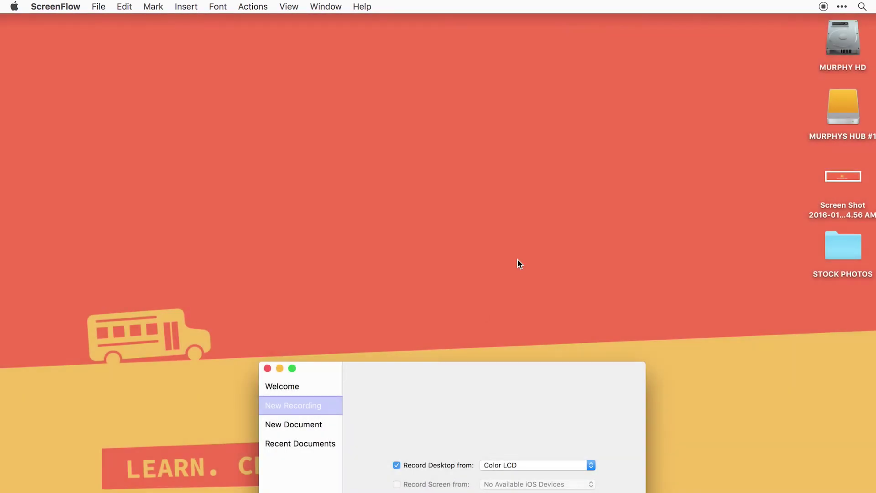
pyautogui.click(841, 7)
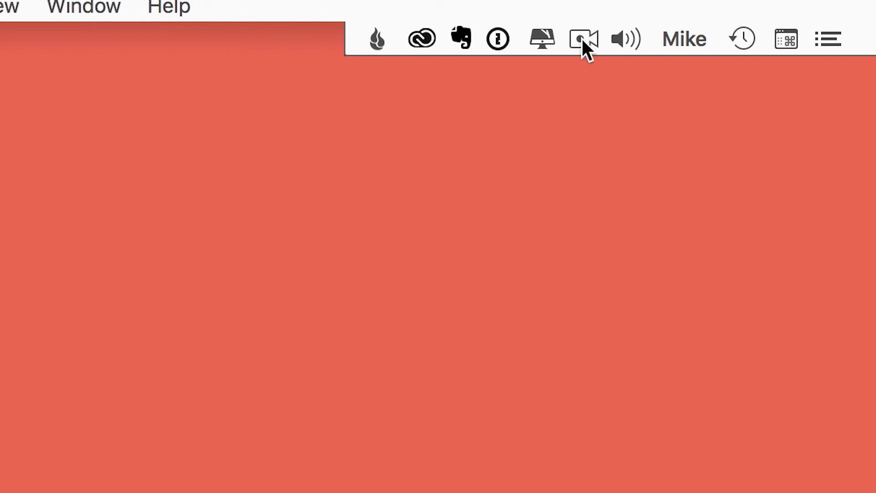
pyautogui.click(585, 35)
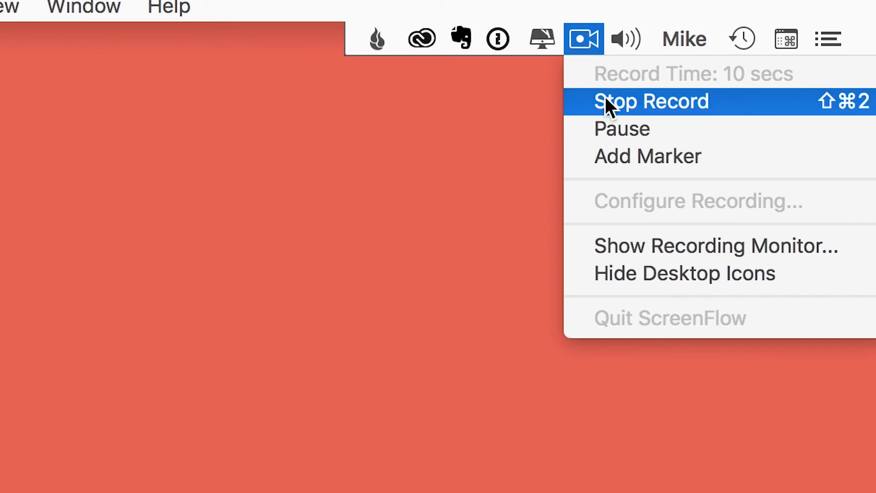
pyautogui.click(436, 203)
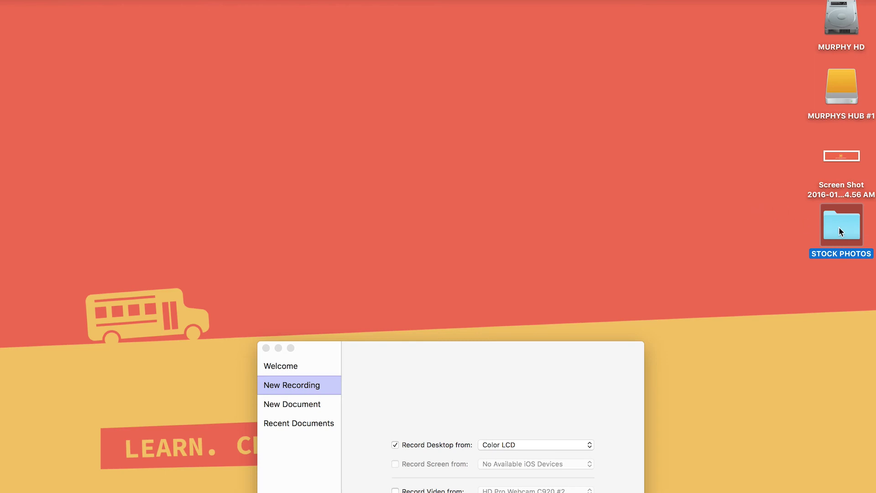
# Open STOCK PHOTOS, select all 50 photos, and preview them in an enlarged Quick Look window.
pyautogui.doubleClick(840, 231)
pyautogui.click(349, 74)
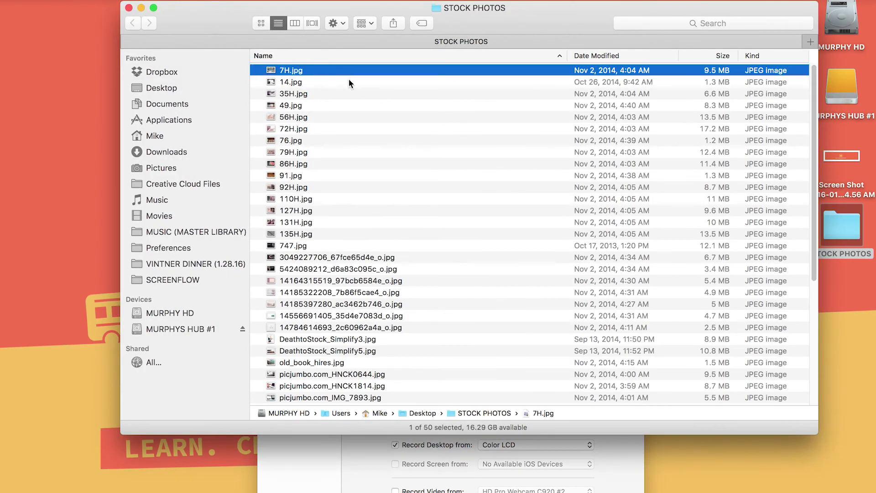
pyautogui.press('super+a')
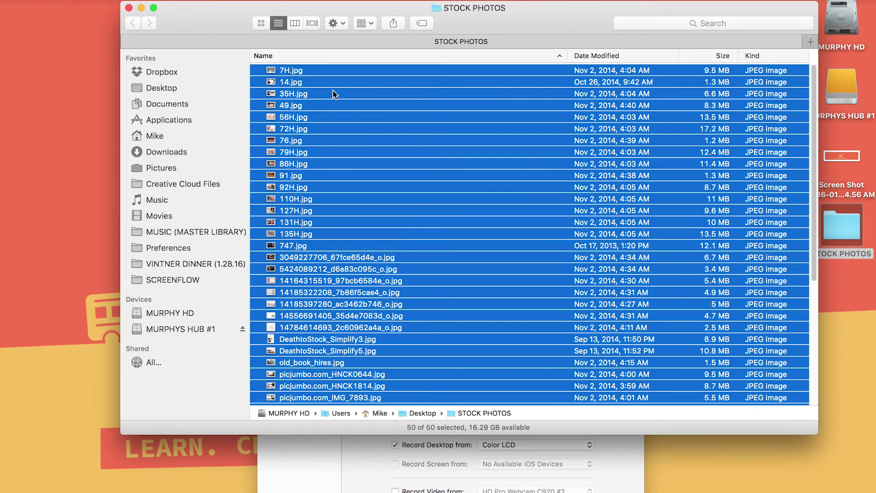
pyautogui.press('space')
pyautogui.moveTo(280, 22); pyautogui.dragTo(288, 1)
pyautogui.moveTo(713, 484); pyautogui.dragTo(875, 492)
pyautogui.moveTo(633, 2); pyautogui.dragTo(652, 1)
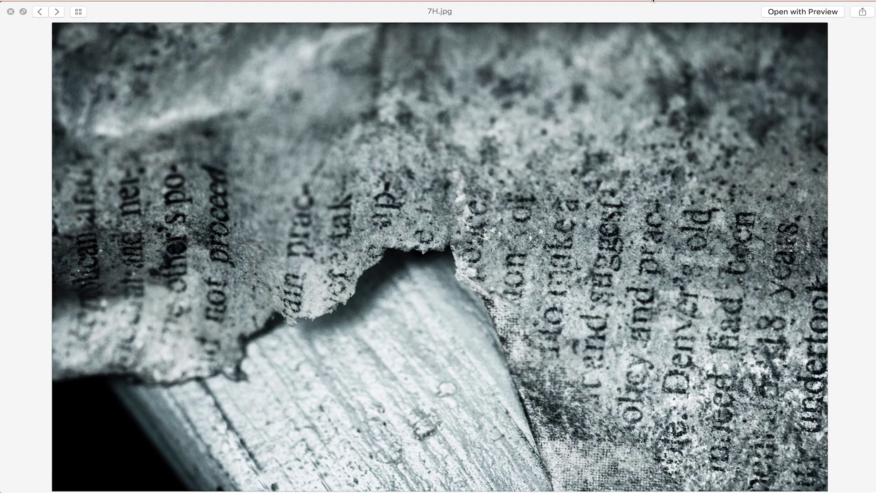
# Step through the photos to 56H.jpg, close the preview and folder, and stop recording.
pyautogui.press('Right')
pyautogui.press('Right')
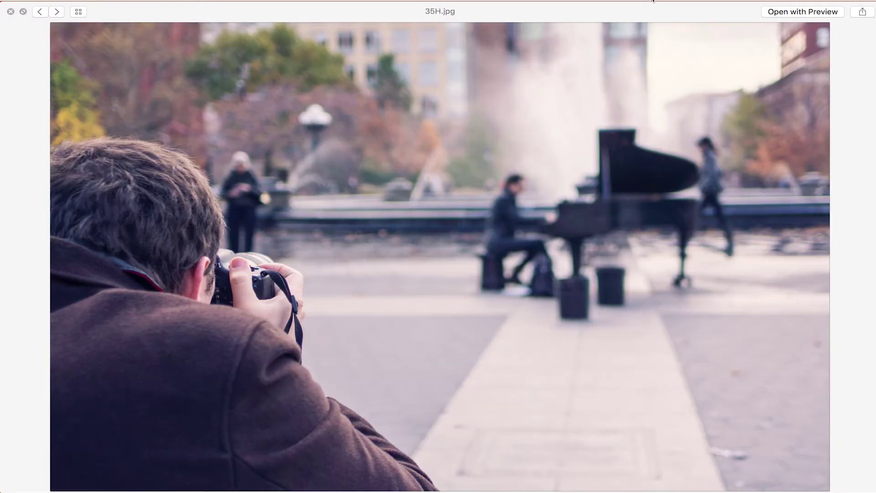
pyautogui.press('Right')
pyautogui.press('Right')
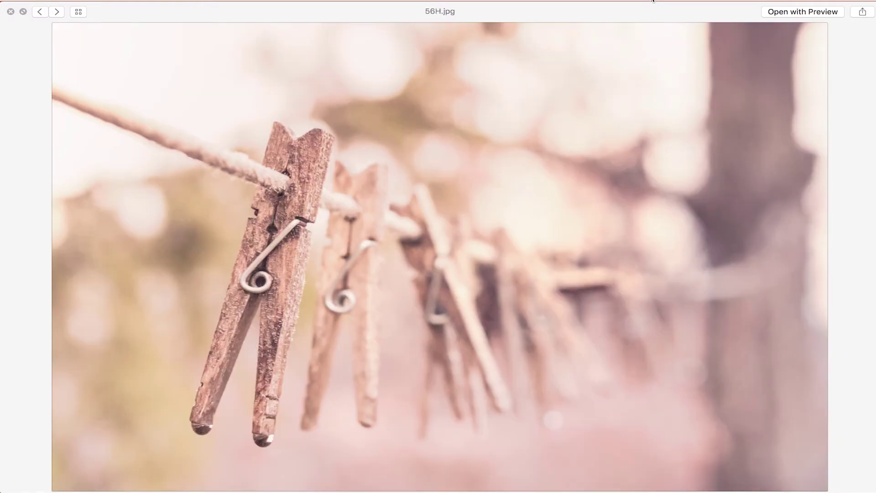
pyautogui.press('Right')
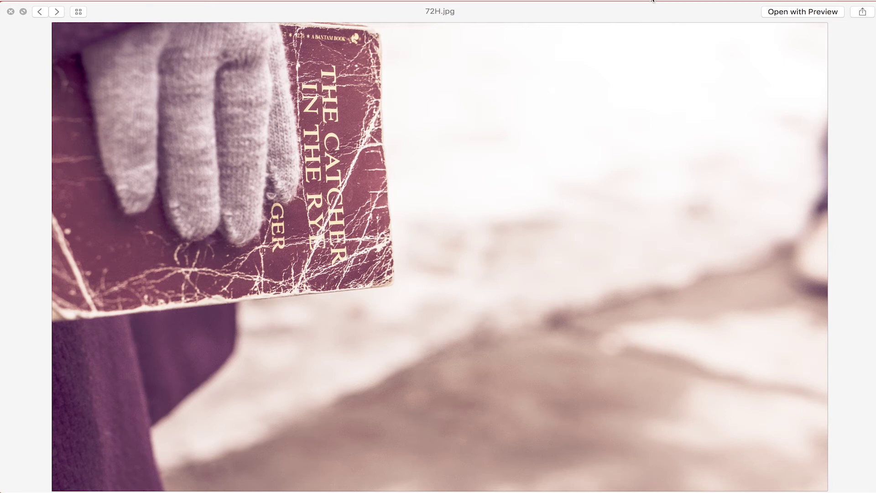
pyautogui.press('space')
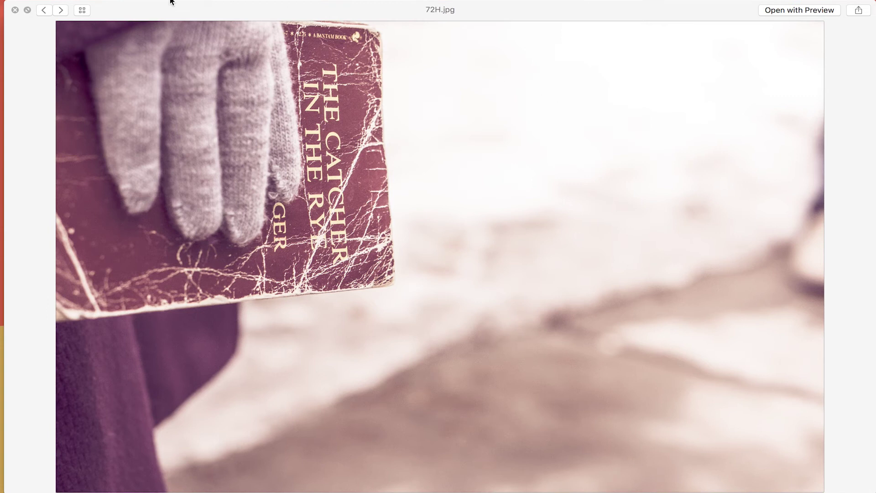
pyautogui.click(22, 7)
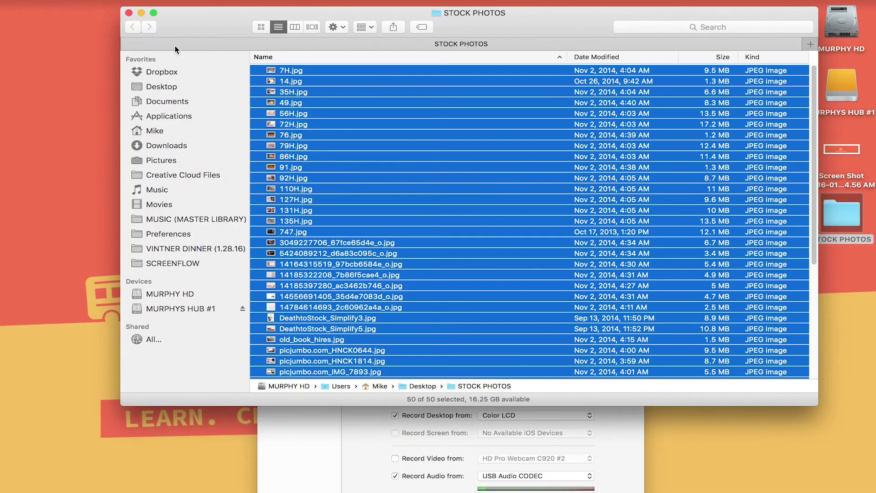
pyautogui.click(130, 13)
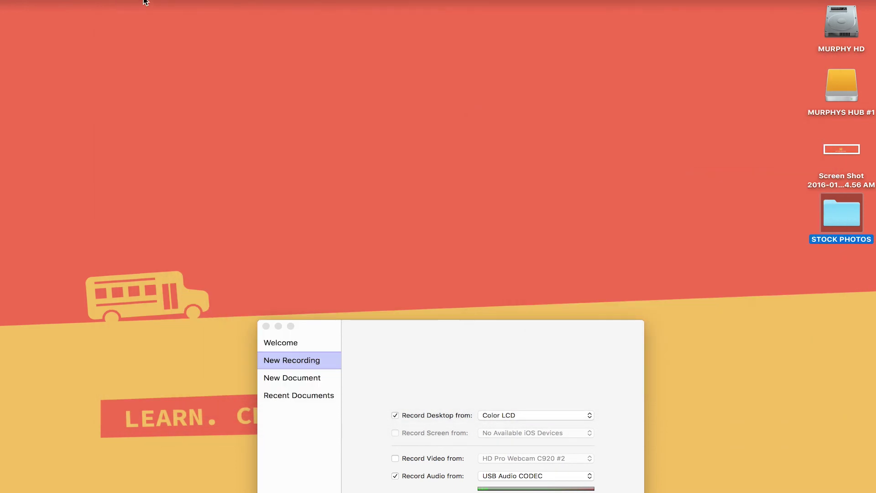
pyautogui.press('super+shift+2')
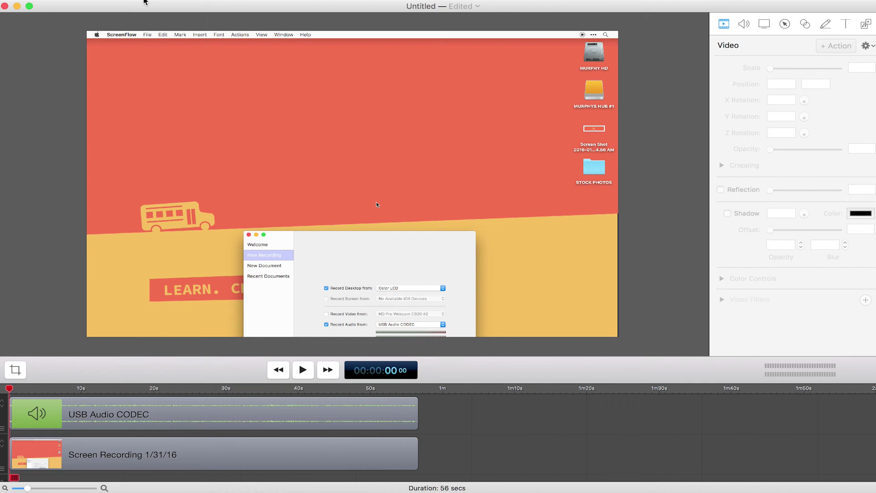
# Enlarge the timeline and move the screen recording clip directly beneath the USB Audio CODEC clip.
pyautogui.moveTo(525, 376); pyautogui.dragTo(564, 193)
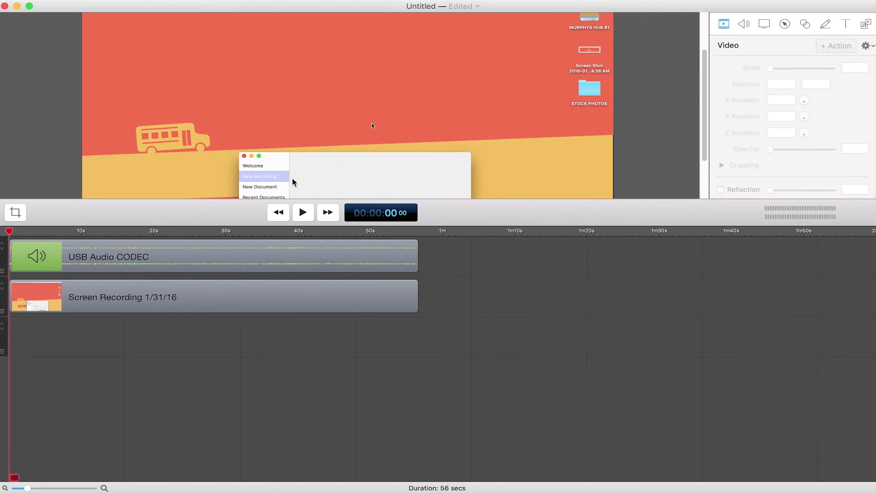
pyautogui.moveTo(186, 303); pyautogui.dragTo(211, 256)
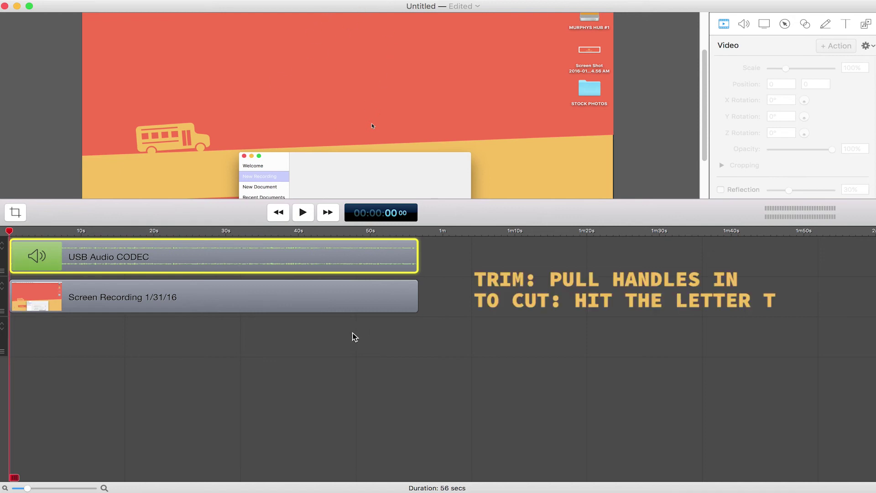
pyautogui.moveTo(156, 293)
pyautogui.moveTo(10, 231); pyautogui.dragTo(87, 223)
pyautogui.press('space')
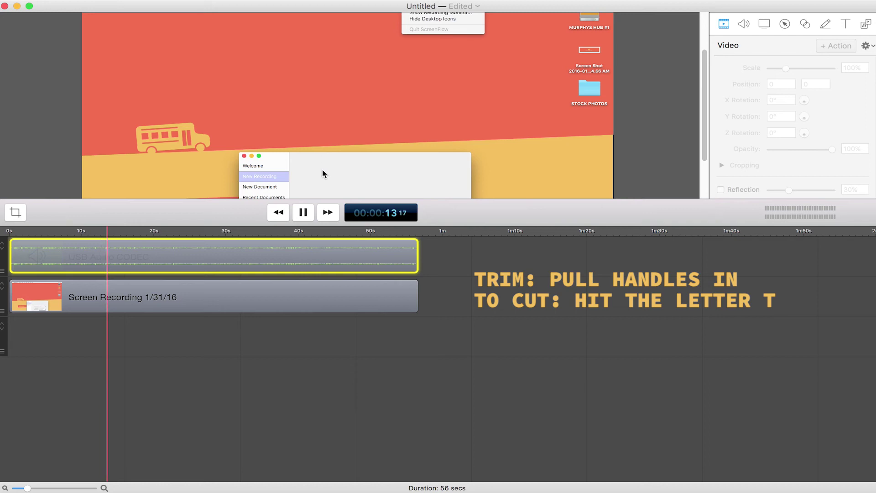
pyautogui.click(304, 208)
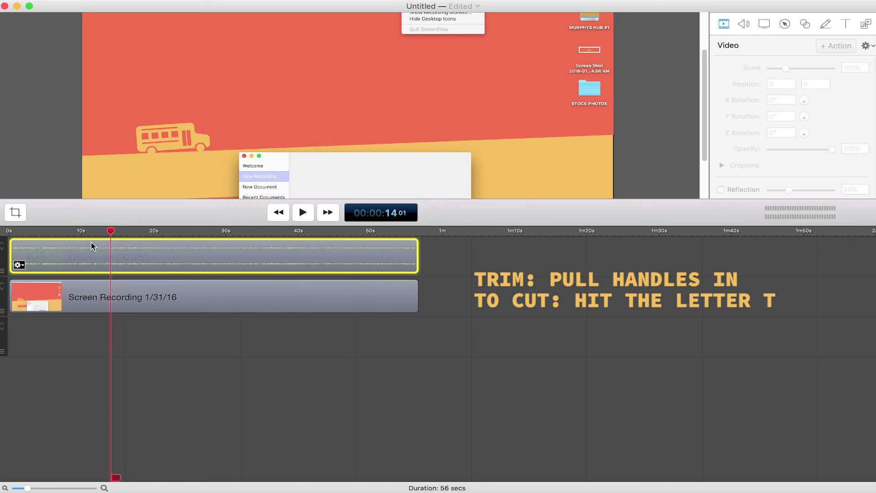
pyautogui.moveTo(111, 231)
pyautogui.mouseDown()
pyautogui.moveTo(348, 232)
pyautogui.moveTo(125, 231)
pyautogui.mouseUp()
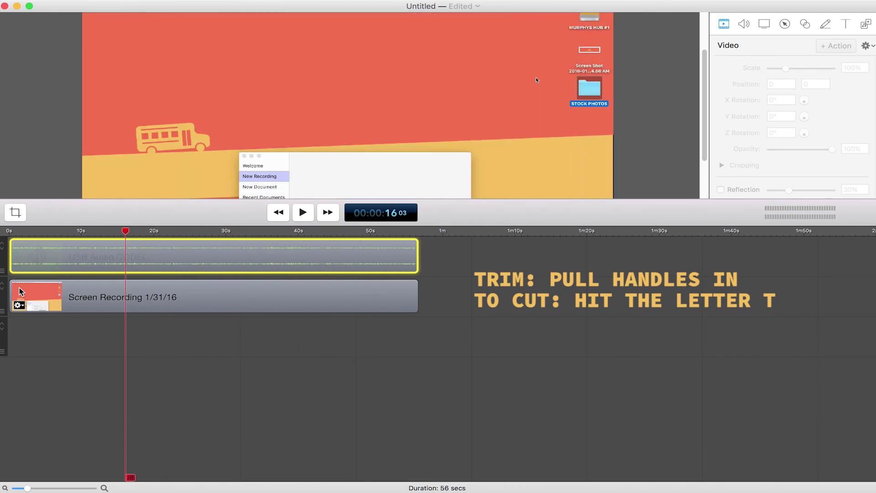
pyautogui.moveTo(12, 287); pyautogui.dragTo(126, 294)
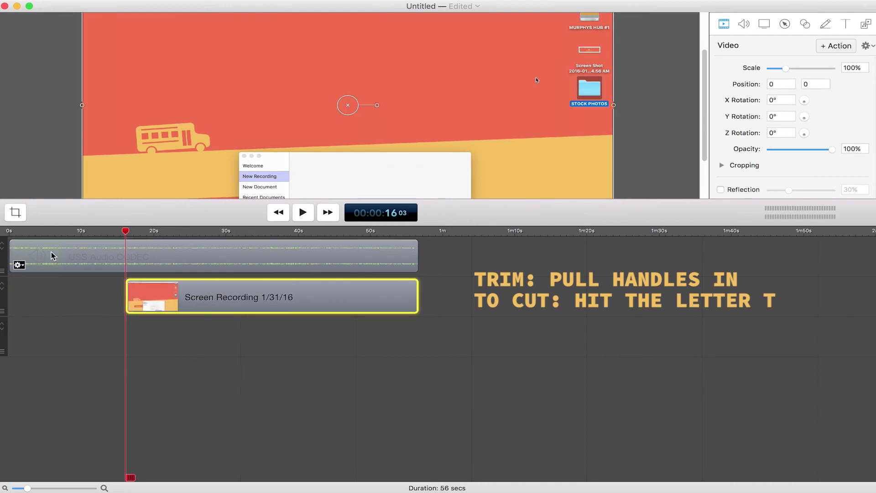
pyautogui.moveTo(125, 232); pyautogui.dragTo(217, 232)
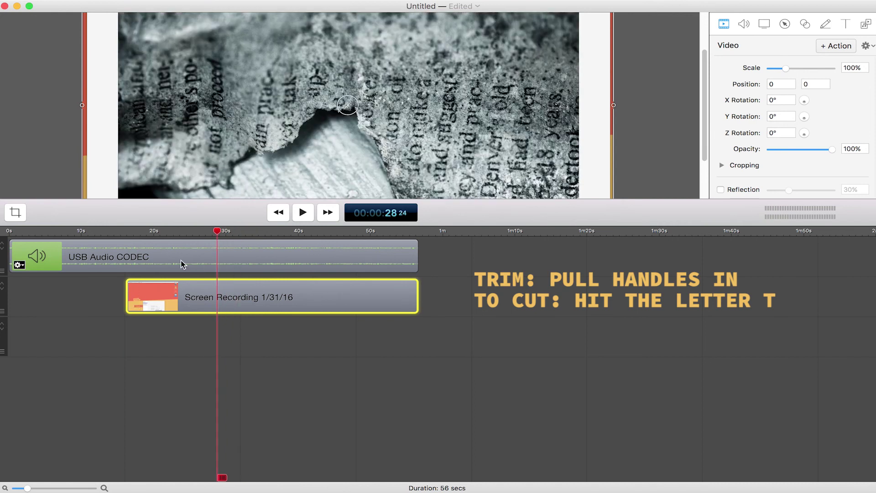
pyautogui.moveTo(124, 287); pyautogui.dragTo(218, 288)
pyautogui.moveTo(218, 231); pyautogui.dragTo(386, 247)
pyautogui.click(383, 245)
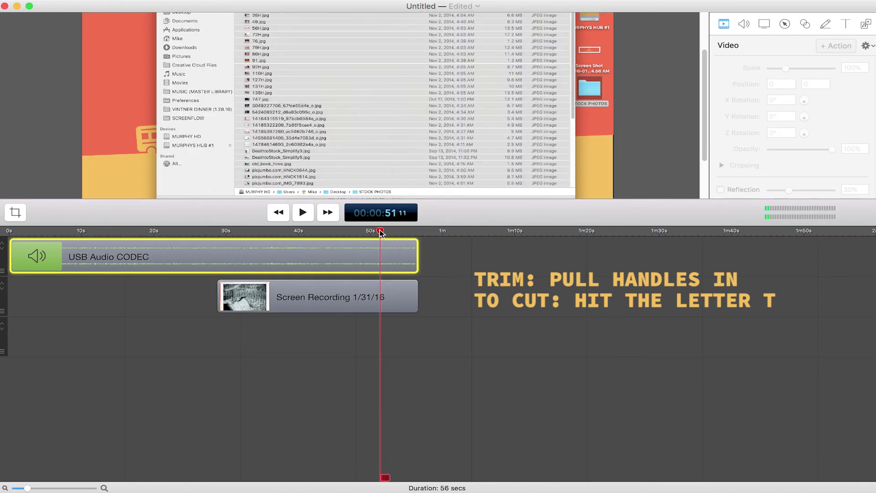
pyautogui.moveTo(416, 297); pyautogui.dragTo(169, 296)
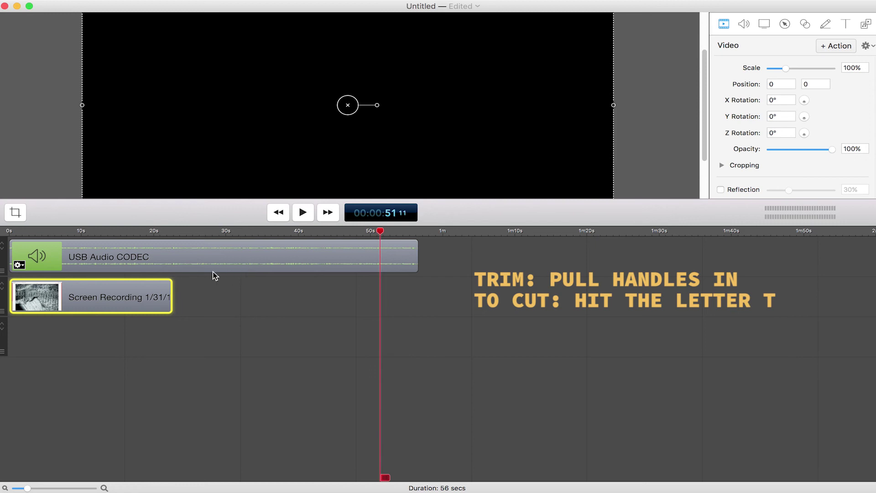
pyautogui.press('super+z')
pyautogui.press('super+z')
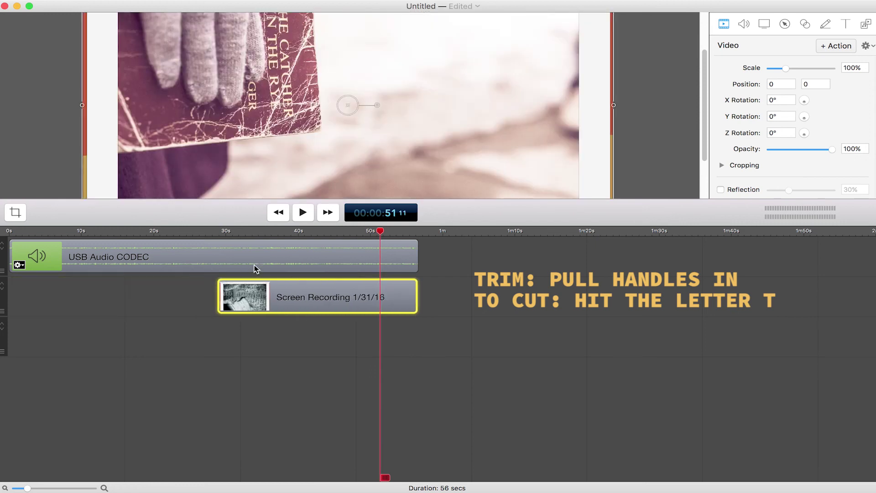
pyautogui.press('super+z')
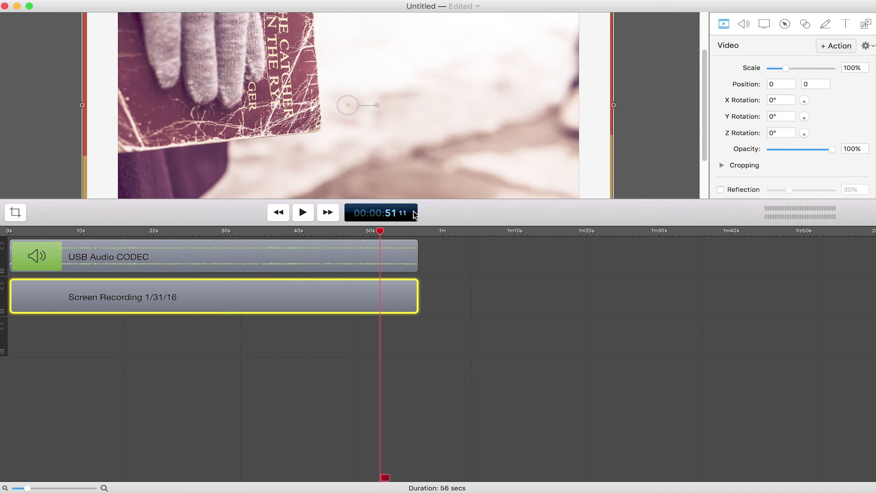
# Jump to the end of the recording, make the preview taller, and shift the window left.
pyautogui.click(624, 229)
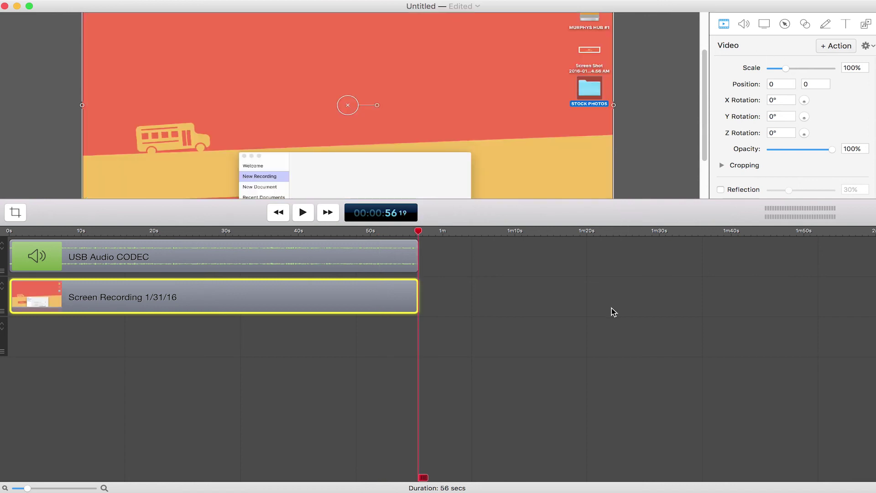
pyautogui.moveTo(609, 233); pyautogui.dragTo(600, 303)
pyautogui.moveTo(604, 9); pyautogui.dragTo(587, 6)
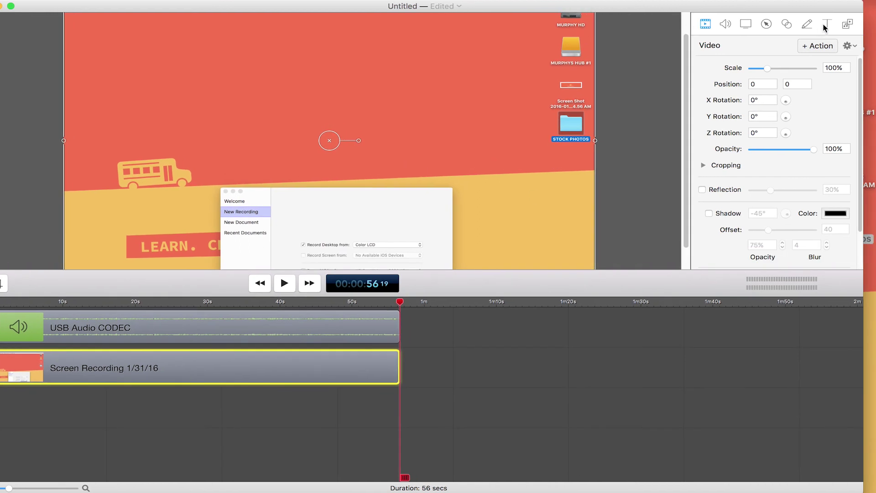
# Import the Desktop logo screenshot through the Media Library and drop it after the recording.
pyautogui.click(847, 24)
pyautogui.click(743, 259)
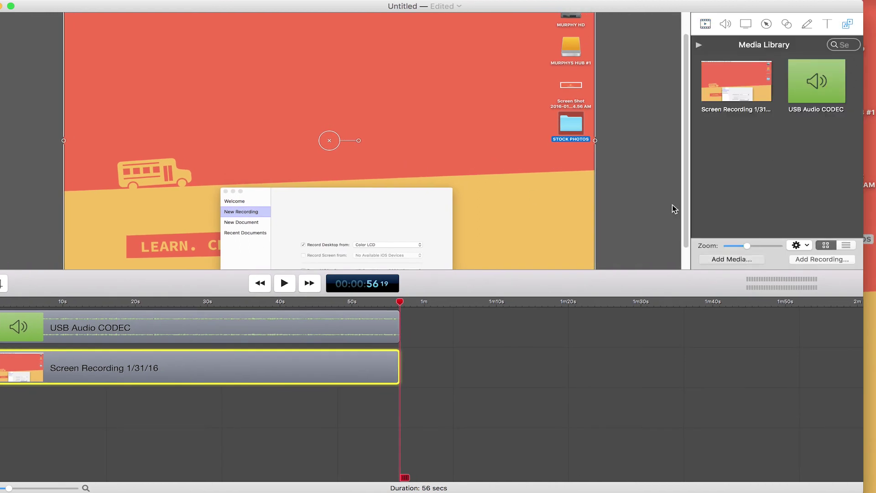
pyautogui.click(199, 39)
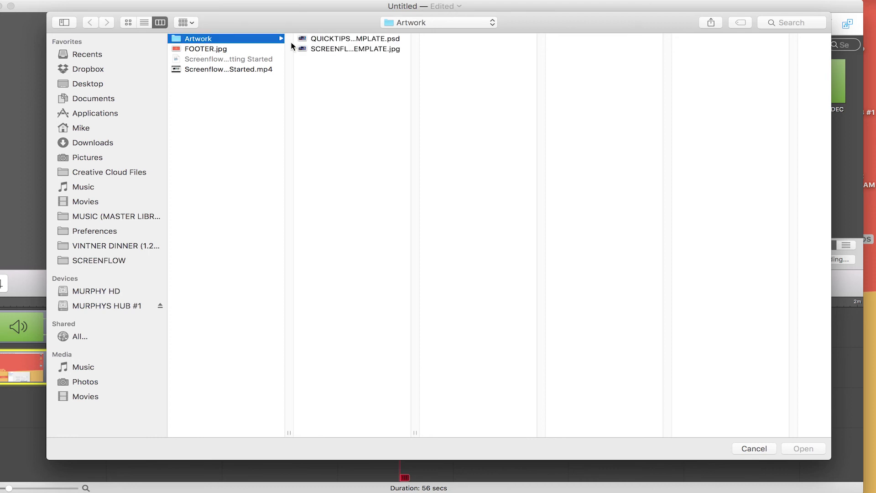
pyautogui.click(104, 84)
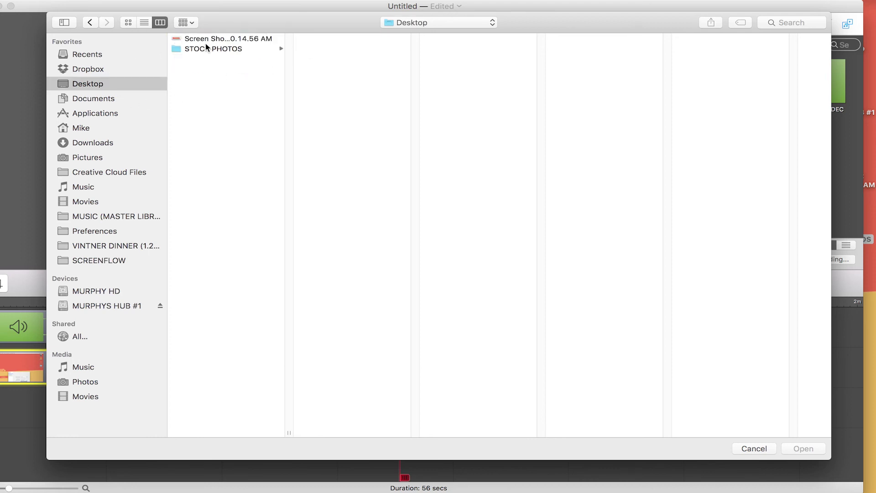
pyautogui.click(207, 48)
pyautogui.click(235, 39)
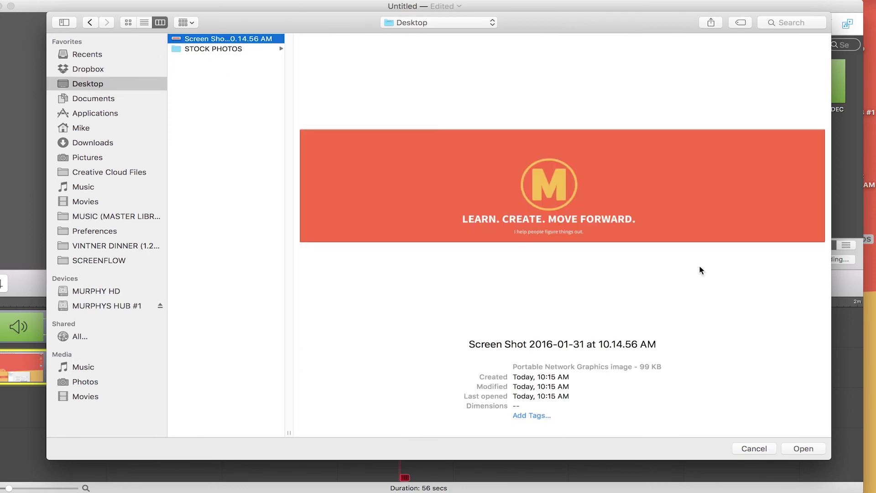
pyautogui.click(805, 449)
pyautogui.moveTo(738, 143); pyautogui.dragTo(409, 303)
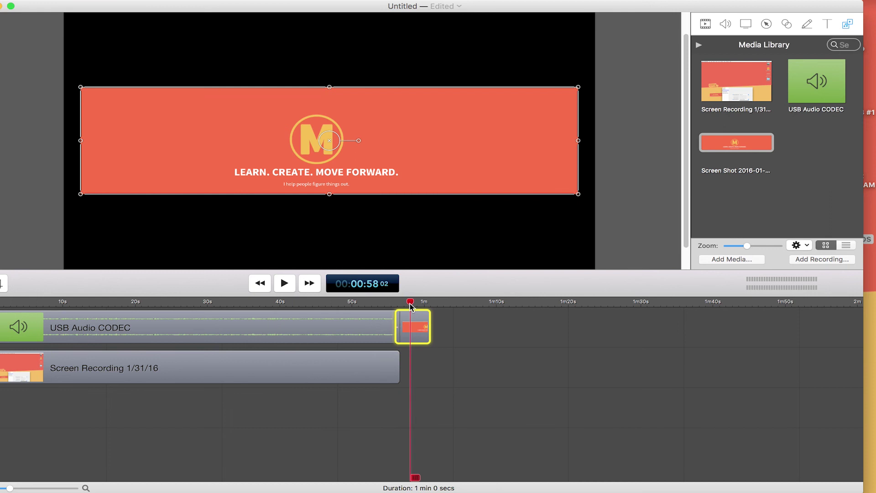
# Move the logo image to the frame's left edge and scale it to fill the full width.
pyautogui.click(467, 330)
pyautogui.moveTo(379, 146); pyautogui.dragTo(364, 141)
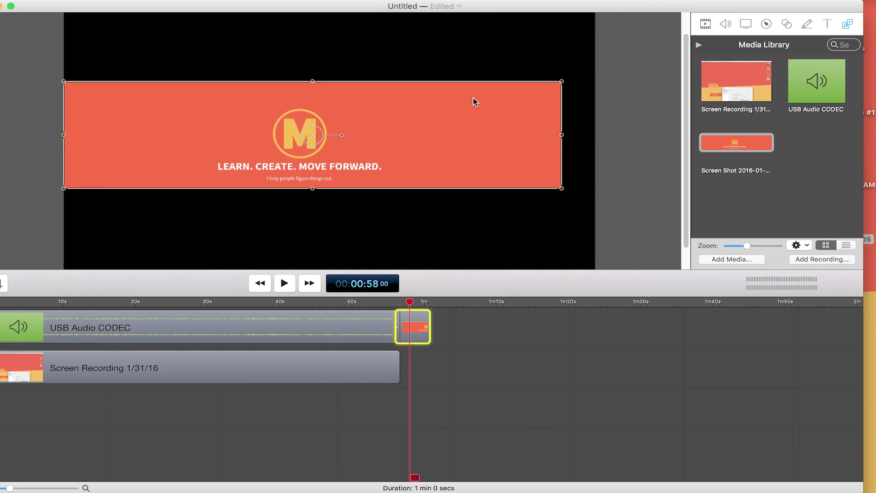
pyautogui.moveTo(563, 83); pyautogui.dragTo(595, 63)
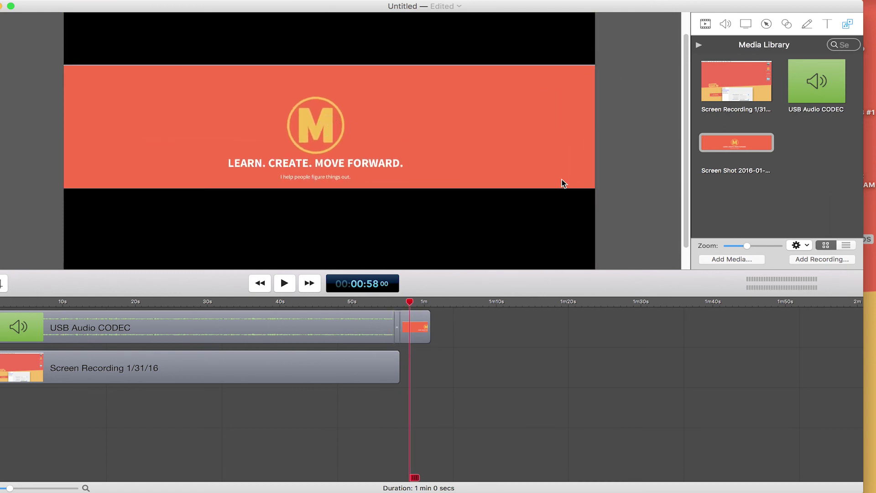
pyautogui.click(418, 301)
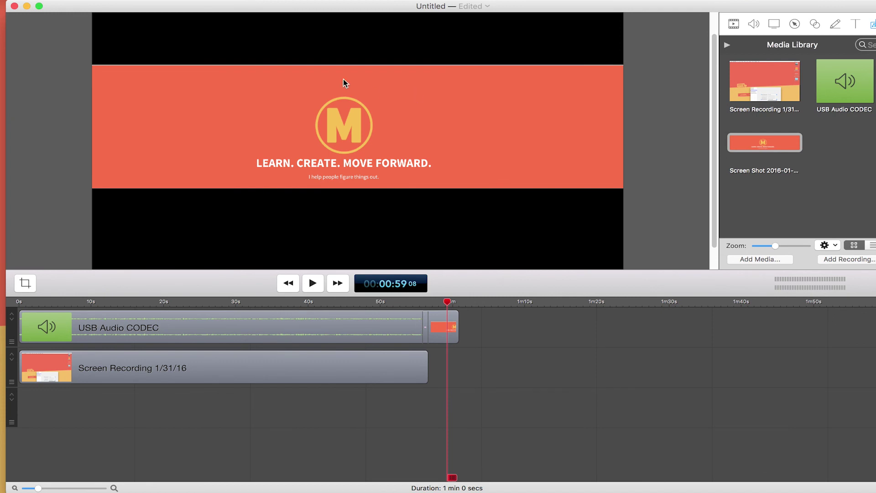
# Start saving the project, browse the MURPHYS HUB #1 drive, then cancel the save.
pyautogui.click(98, 0)
pyautogui.click(115, 85)
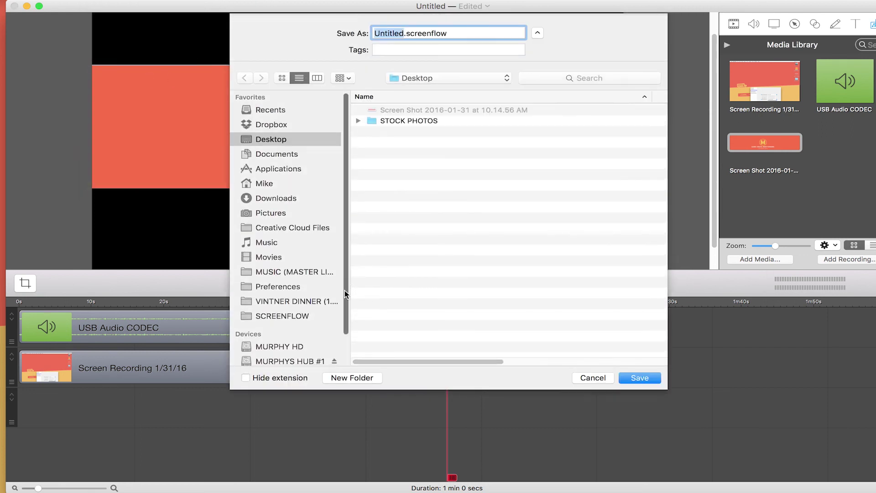
pyautogui.scroll(-2, 320, 319)
pyautogui.click(302, 327)
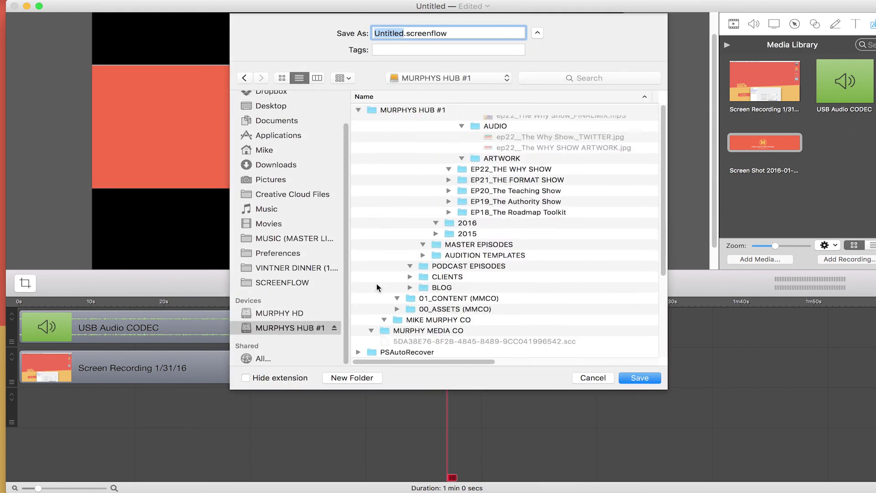
pyautogui.click(584, 376)
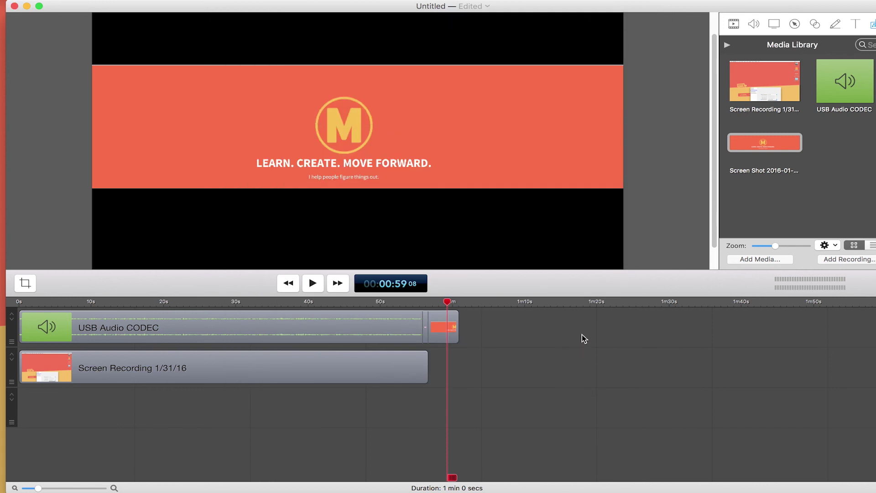
# Open File > Publish to > YouTube to get the 1080 HD, 30 fps publishing sheet.
pyautogui.click(114, 1)
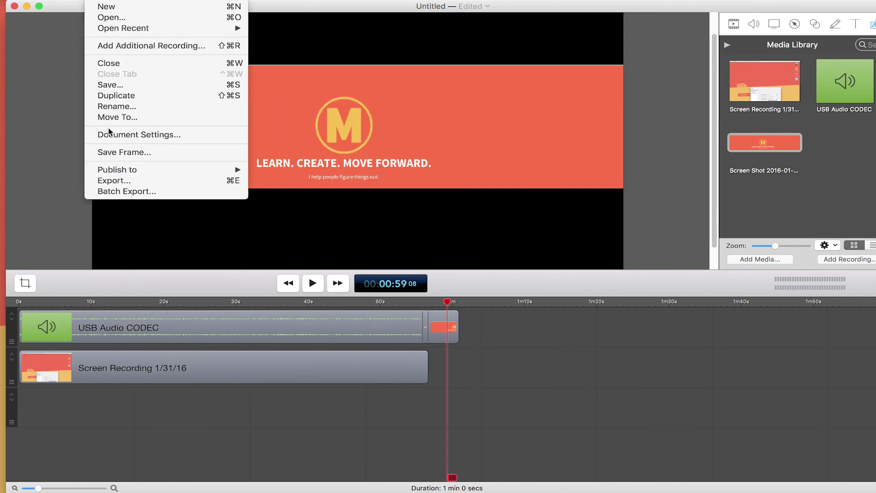
pyautogui.moveTo(114, 173)
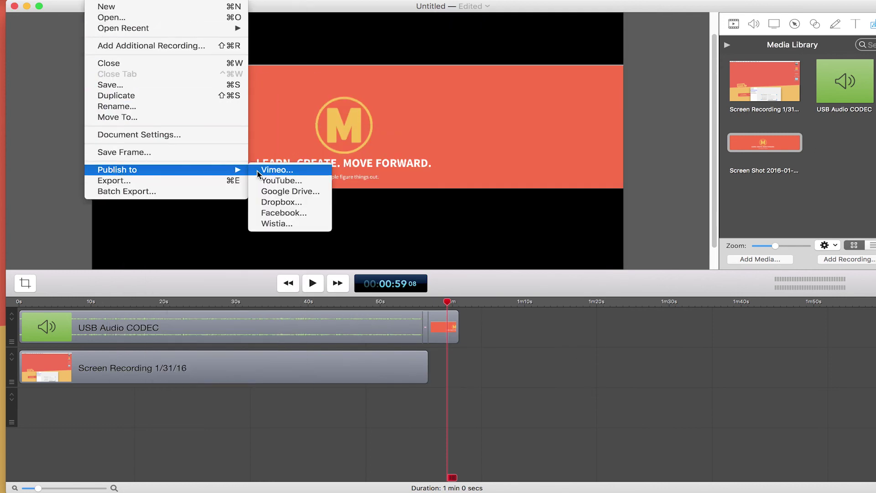
pyautogui.click(286, 190)
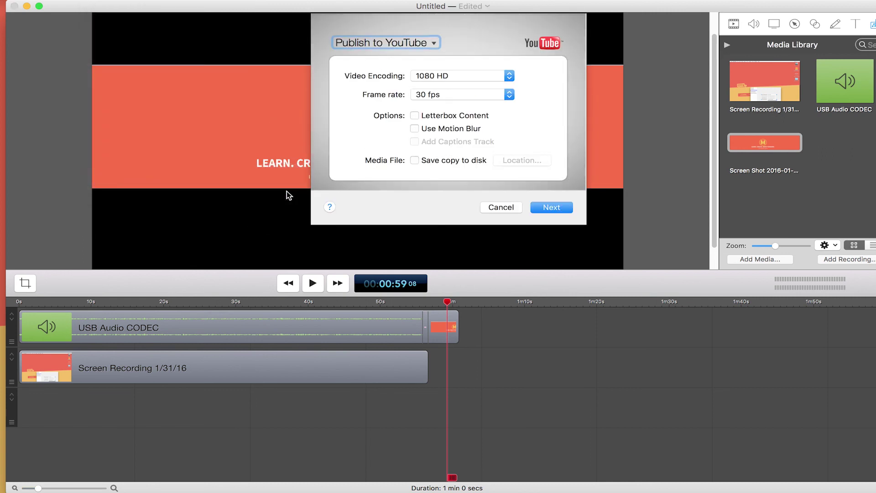